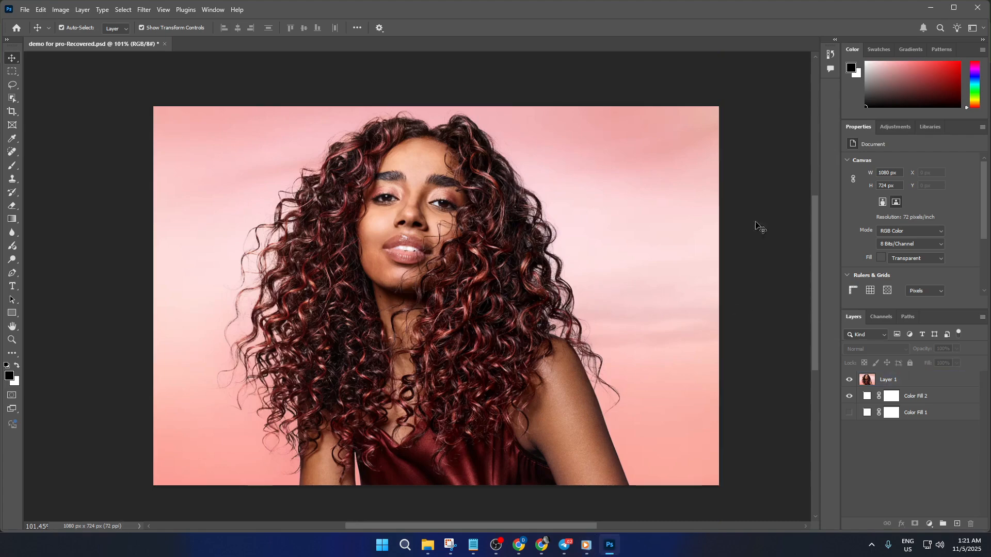
Remove the background from the curly-haired portrait on Layer 1 using the Remove Background quick action.
click(593, 280)
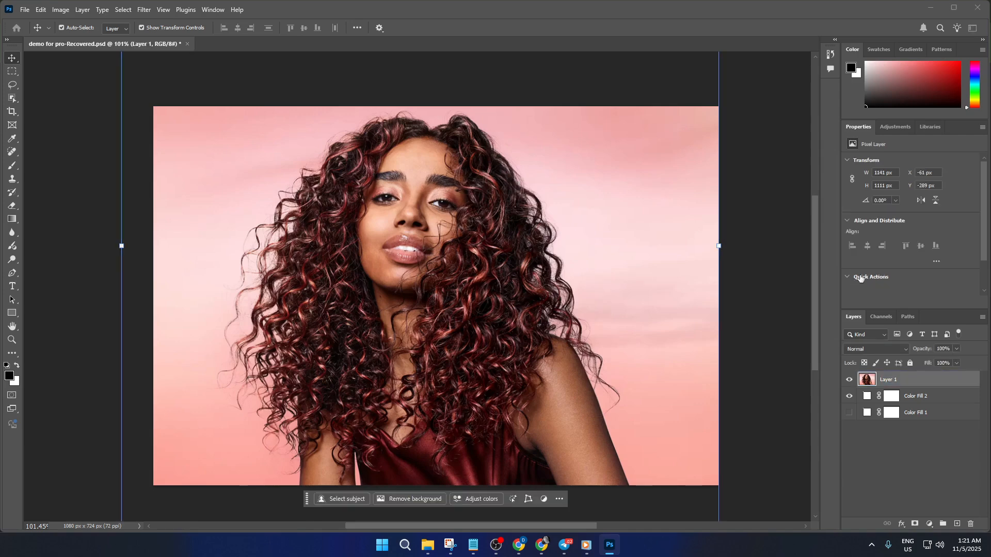
scroll(873, 267, down, 1)
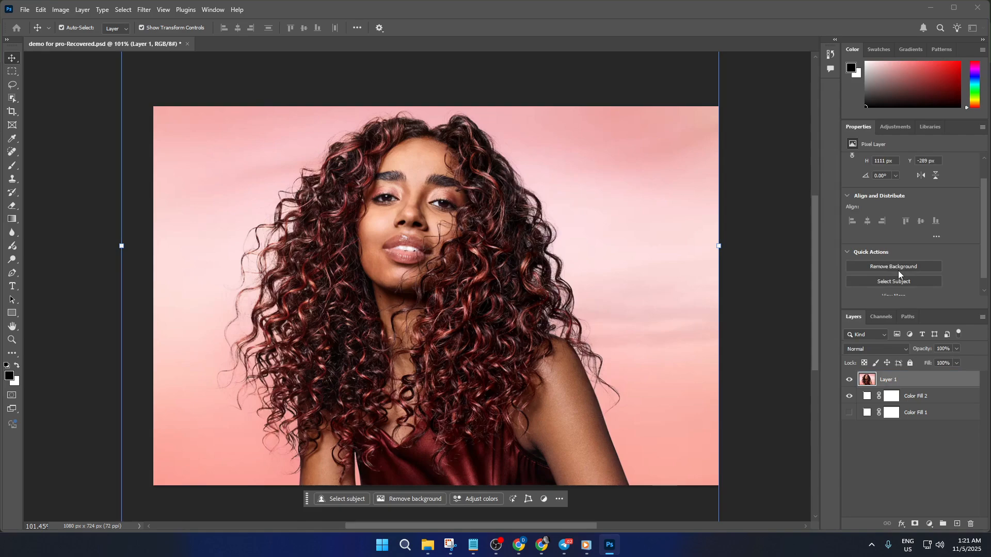
scroll(908, 271, down, 1)
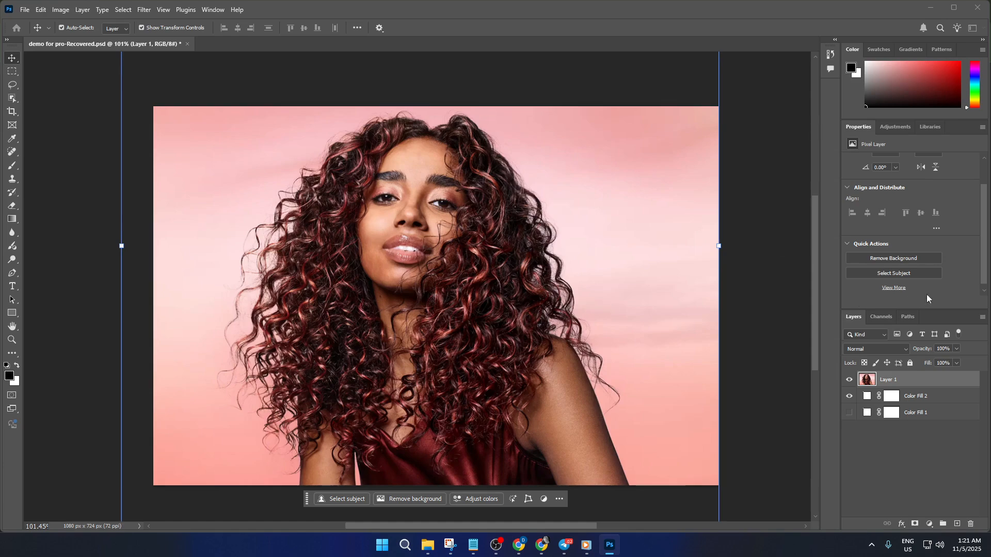
click(896, 259)
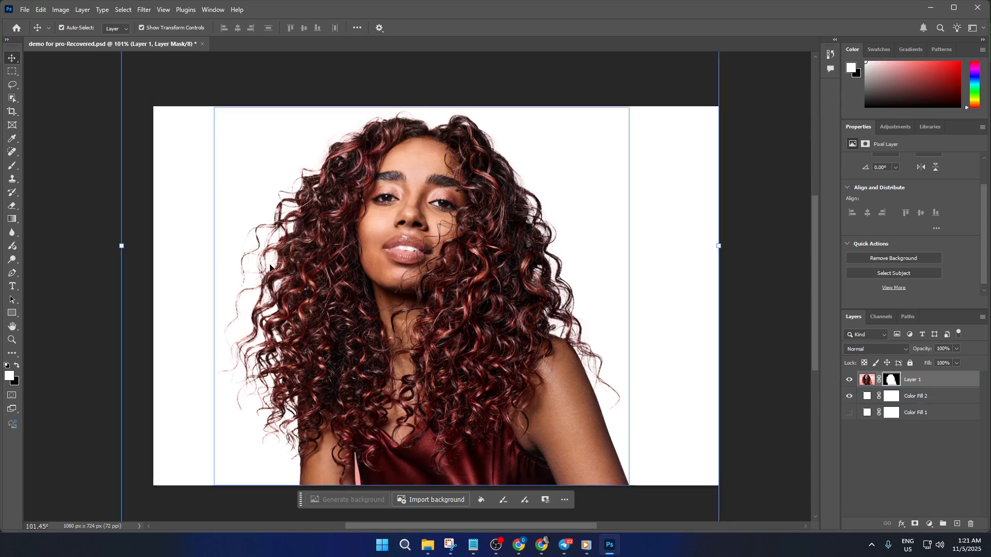
Examine the cutout's hair edges around the curls, the crown of the head and the shoulder against the white fill.
scroll(258, 303, up, 5)
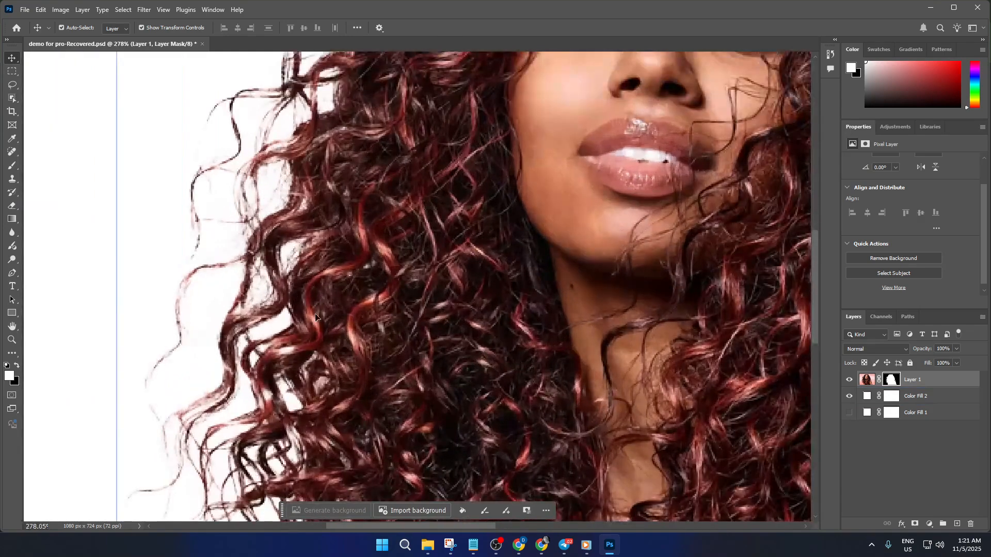
scroll(315, 317, down, 5)
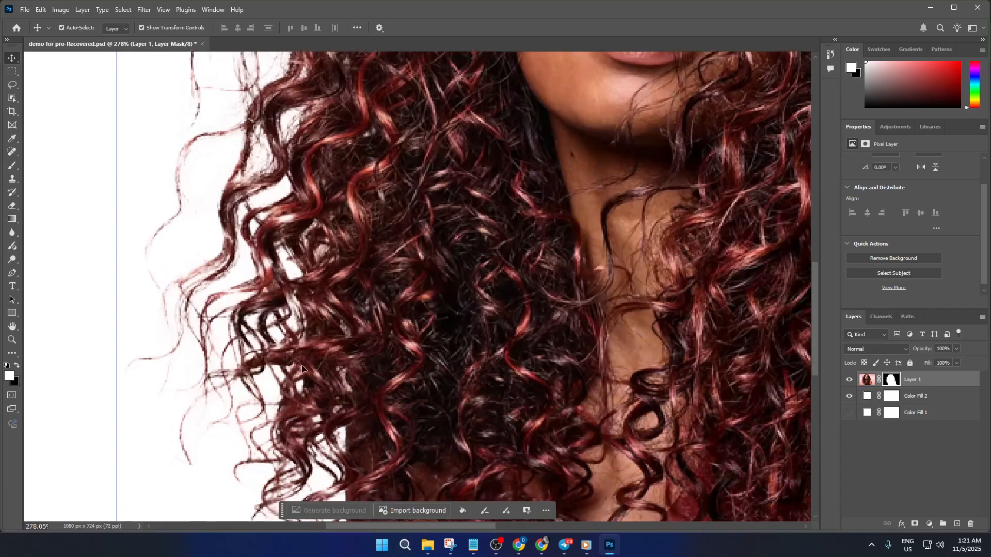
scroll(302, 368, down, 5)
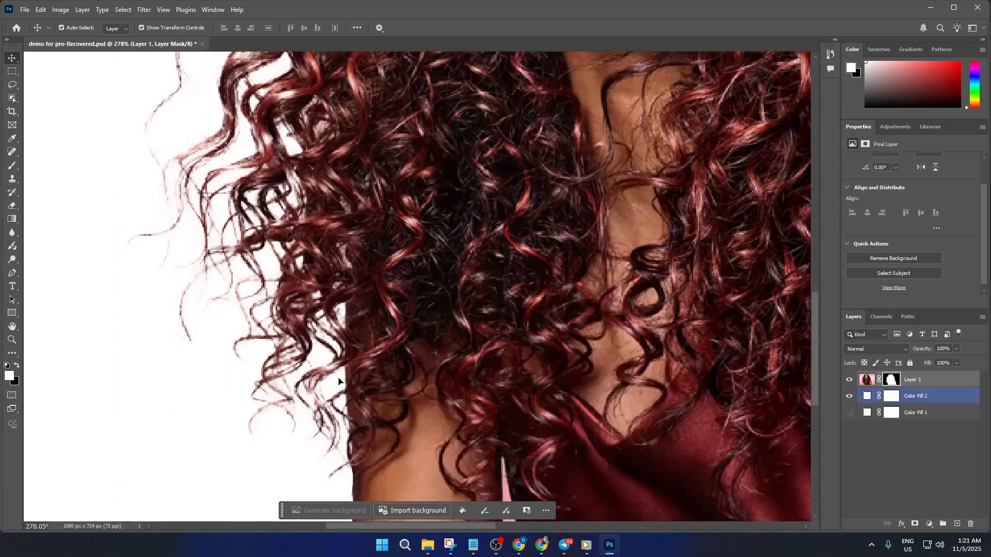
scroll(420, 317, down, 5)
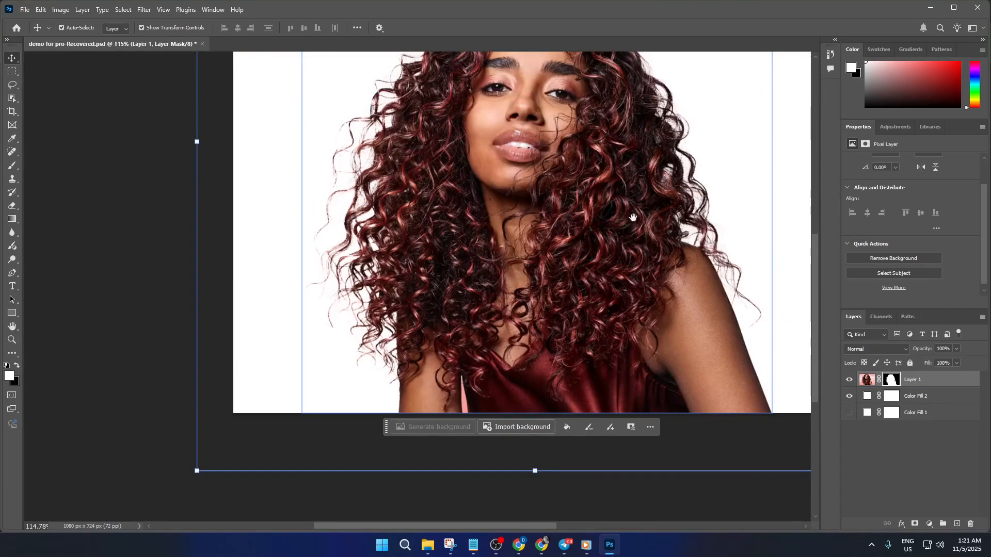
drag(633, 222, 586, 379)
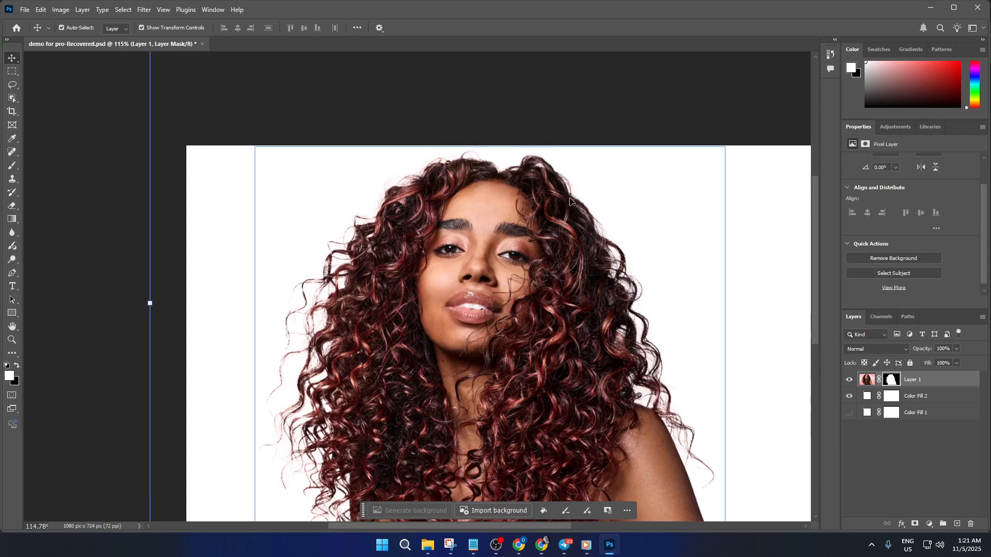
scroll(470, 205, up, 5)
scroll(470, 205, up, 3)
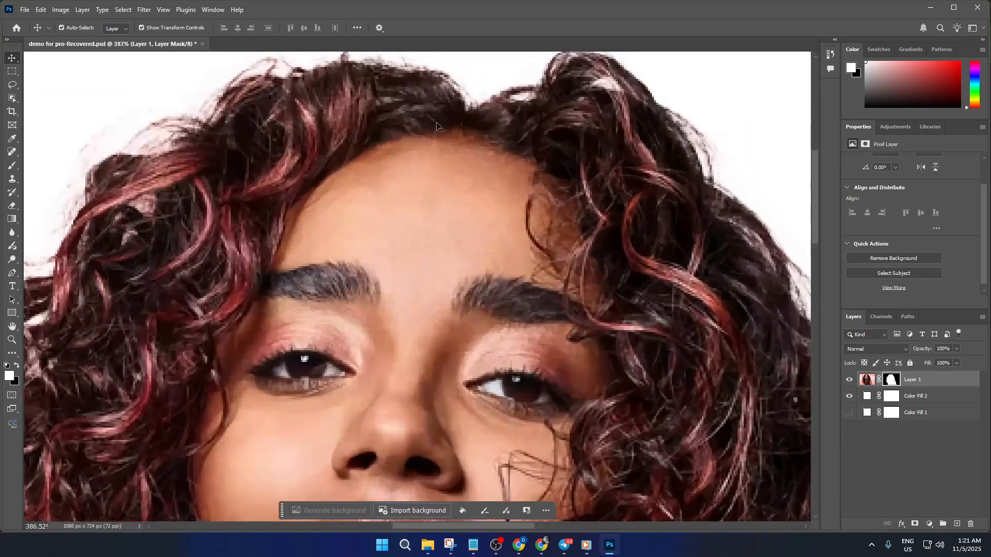
scroll(410, 245, down, 4)
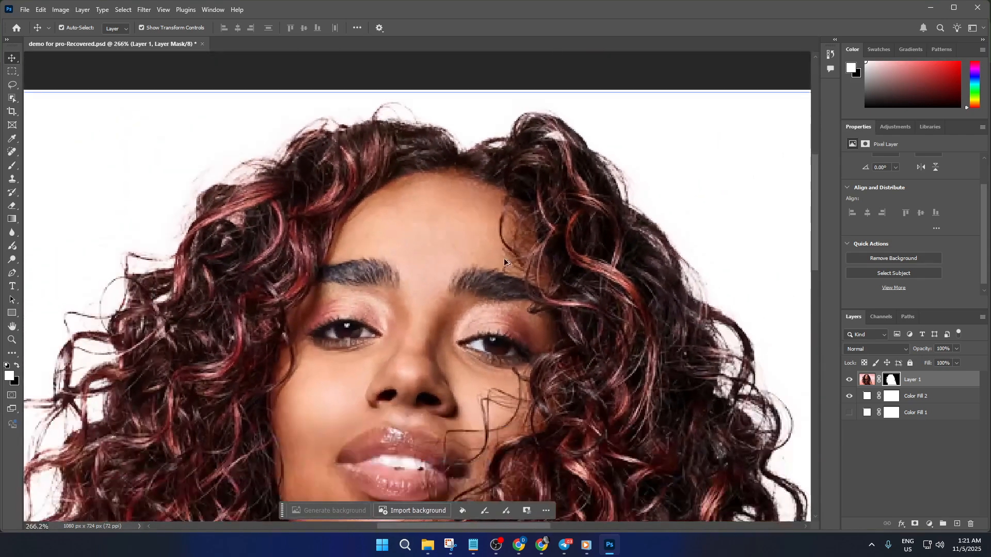
scroll(574, 307, down, 5)
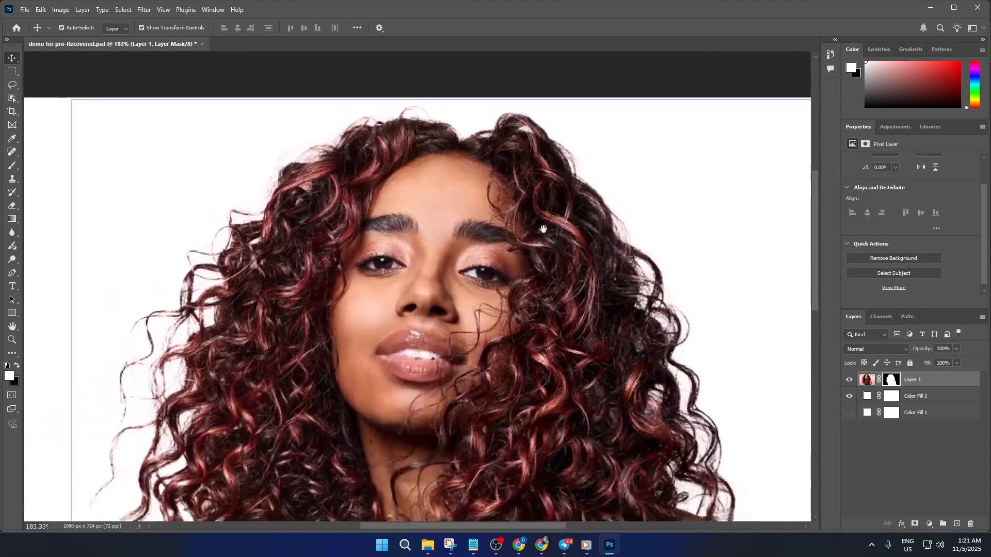
scroll(572, 310, right, 3)
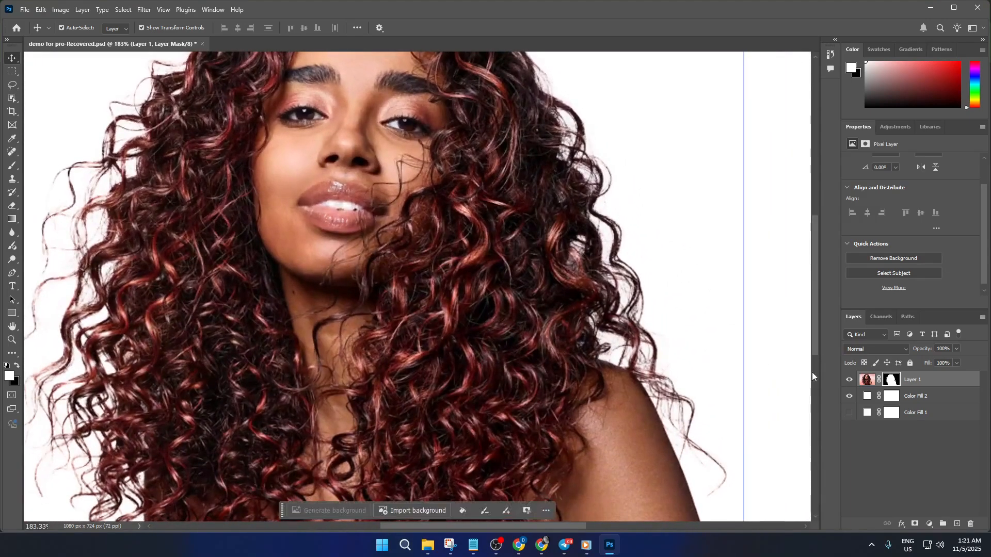
Open Layer 1's mask in the Select and Mask workspace for edge refinement.
double_click(889, 380)
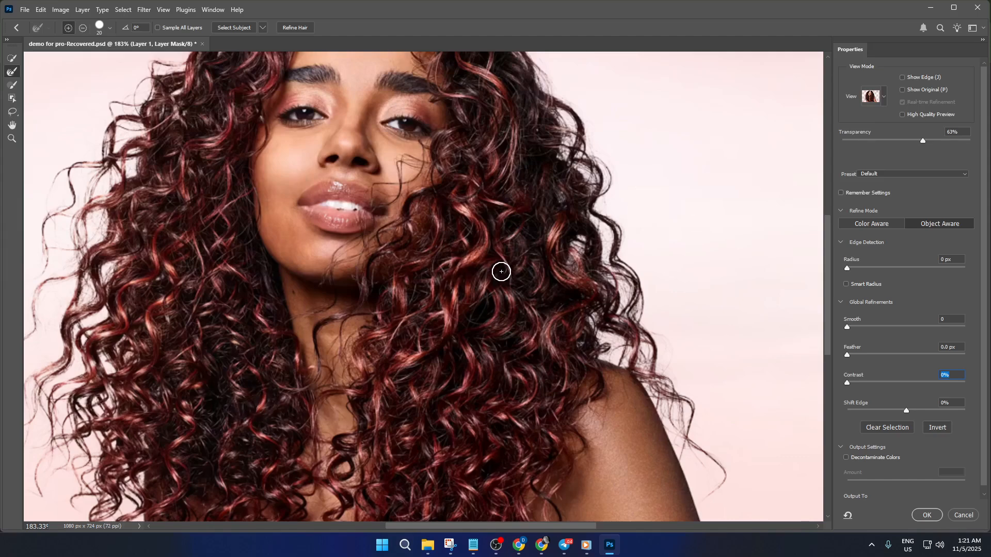
key(alt)
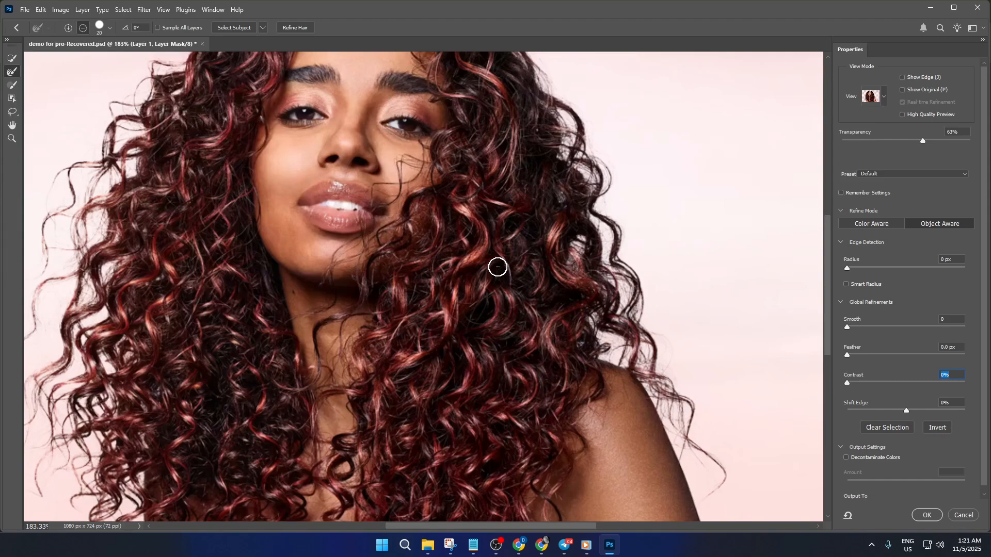
click(11, 138)
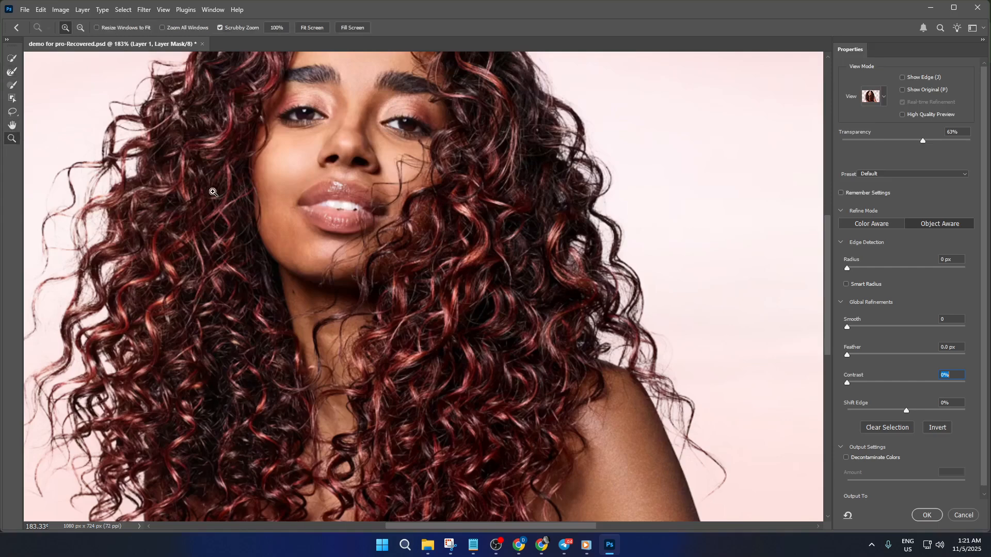
key(alt)
alt+click(344, 223)
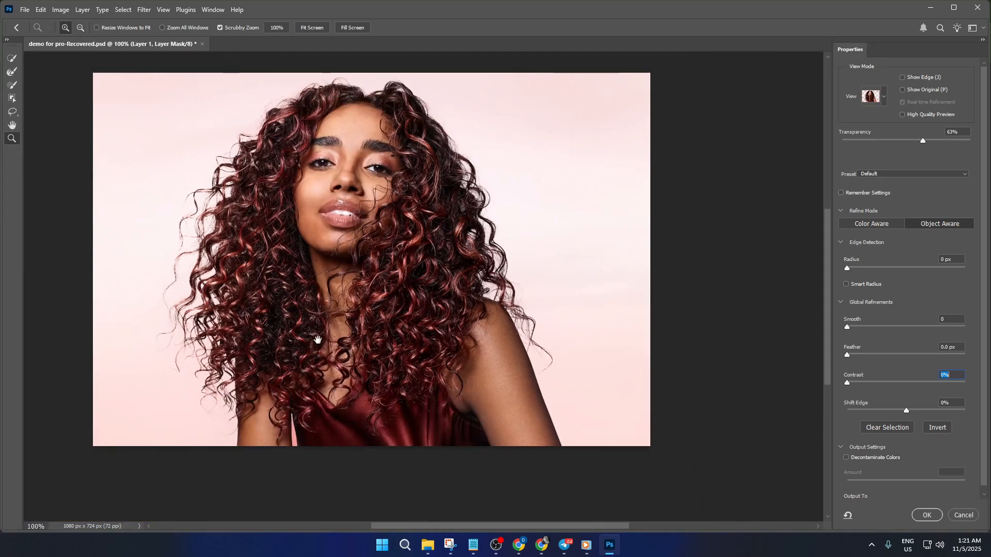
drag(321, 336, 424, 359)
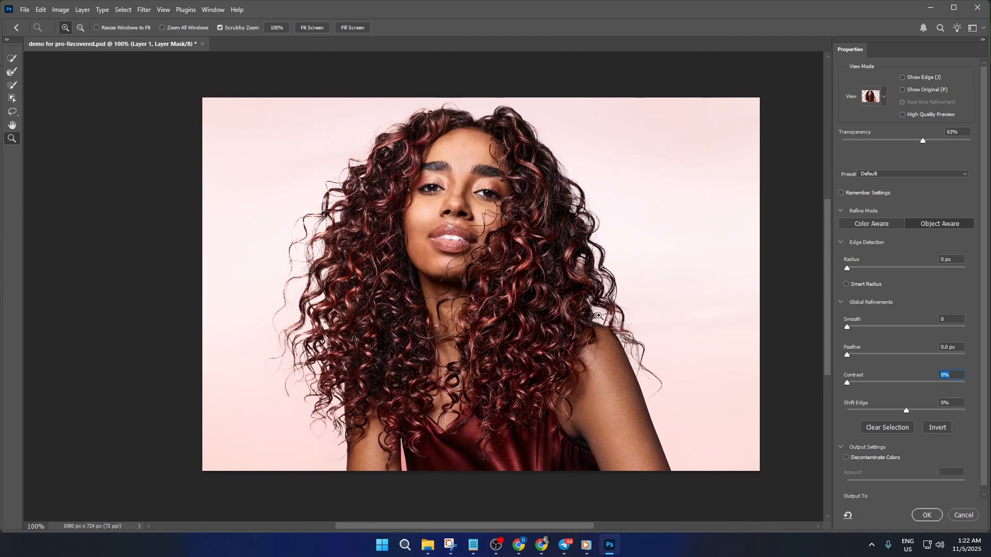
Examine the mask's edge detail in the curls beside the shoulder and around the face.
click(599, 316)
click(587, 308)
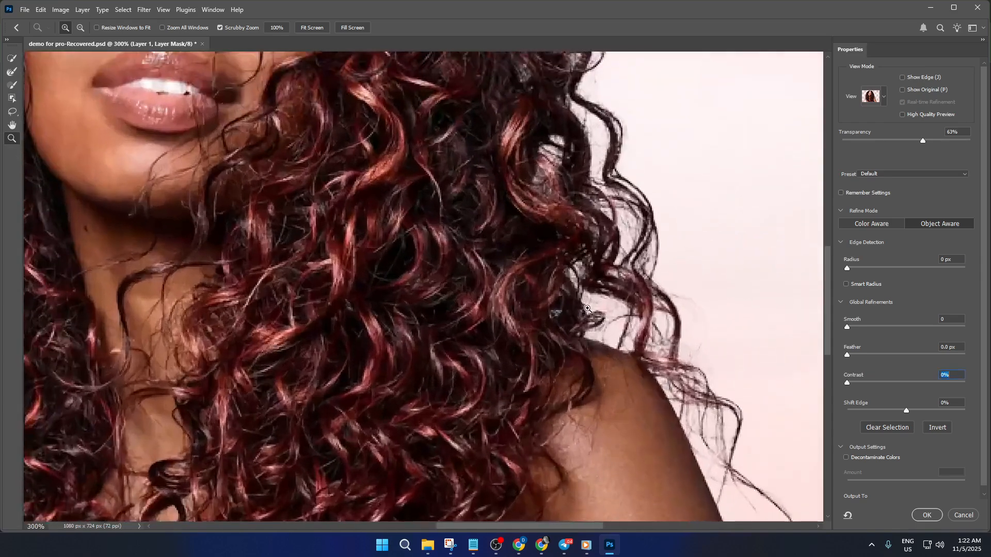
click(557, 206)
mouse_move(542, 172)
mouse_down()
mouse_move(555, 254)
mouse_move(527, 171)
mouse_up()
drag(505, 343, 534, 77)
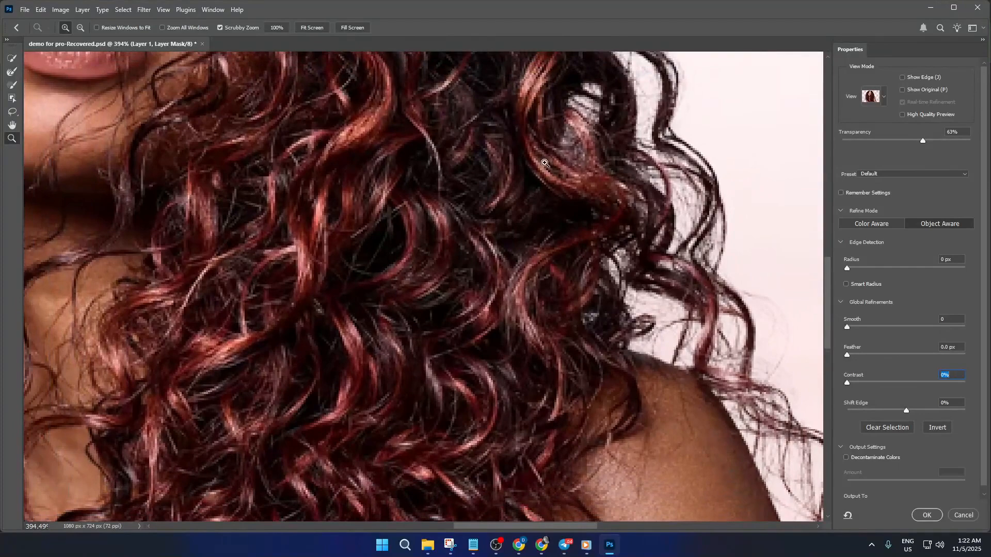
key(alt)
alt+click(549, 186)
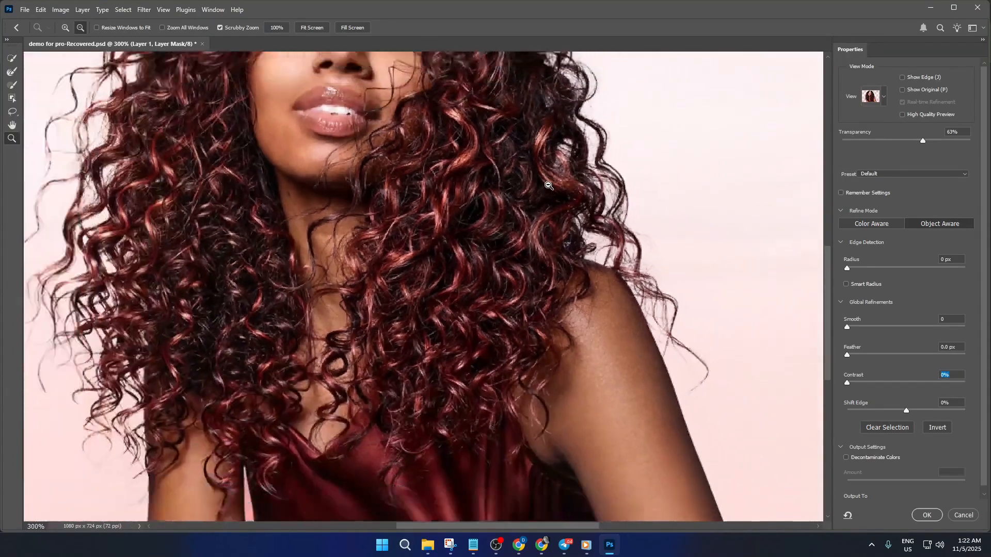
alt+click(549, 186)
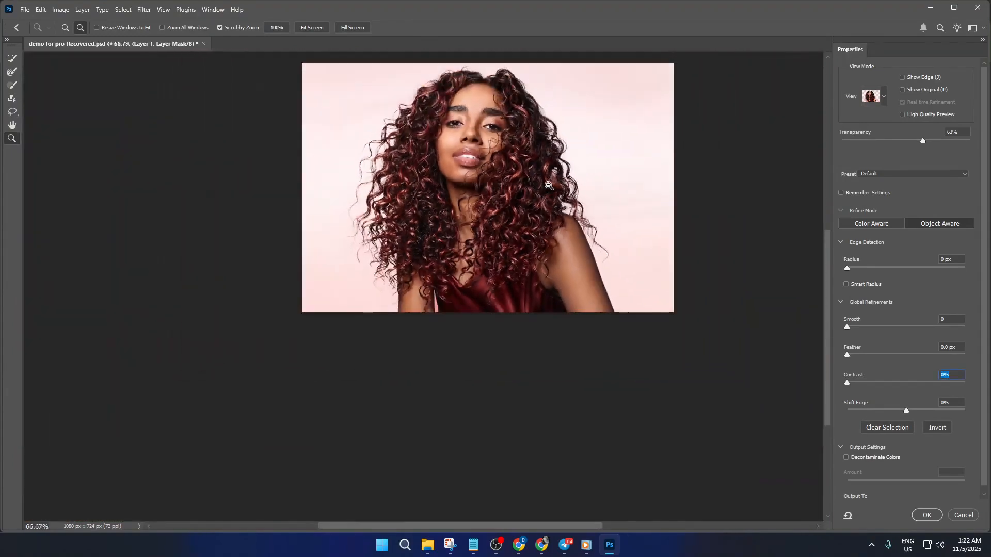
click(494, 141)
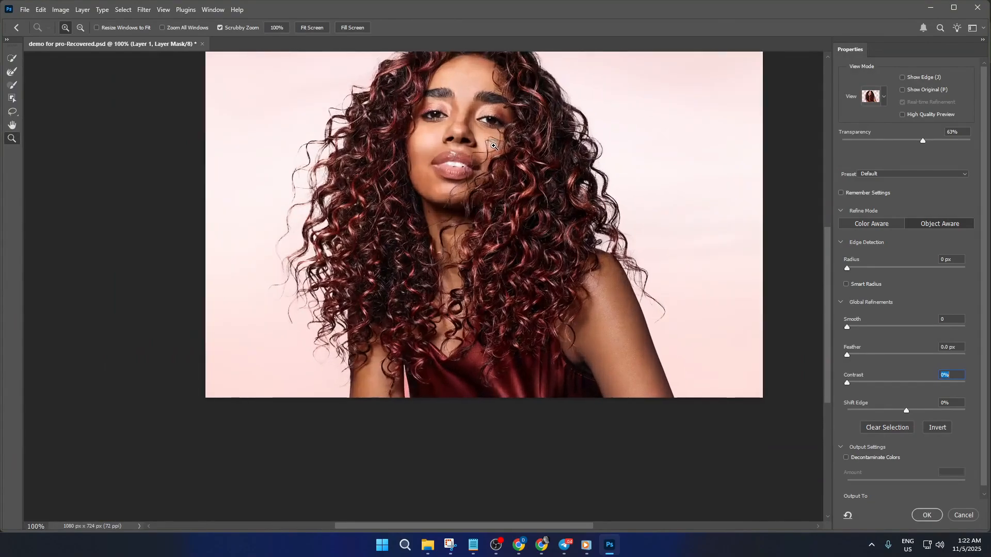
click(492, 147)
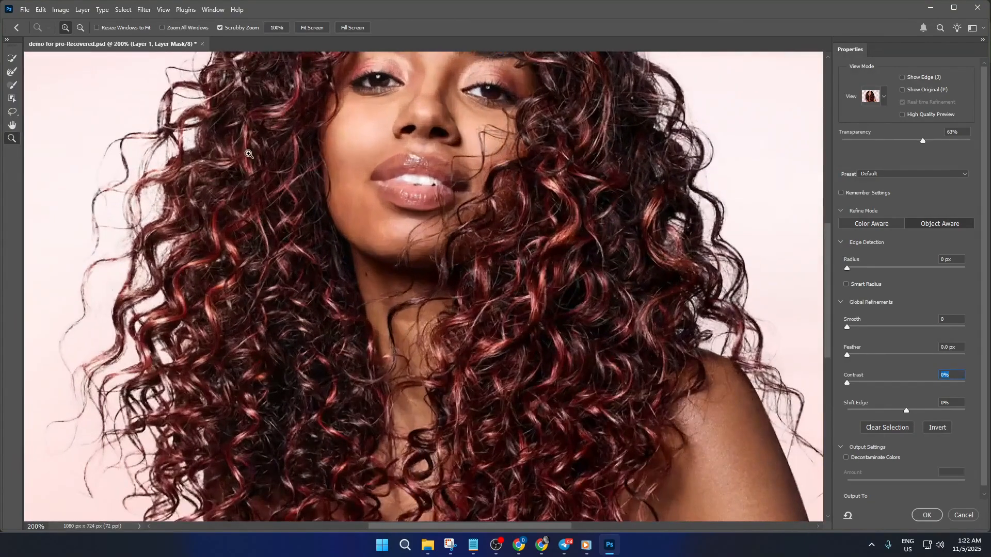
Activate the Refine Edge Brush in add mode for the hair edge at the upper part of the head.
key(alt)
click(12, 71)
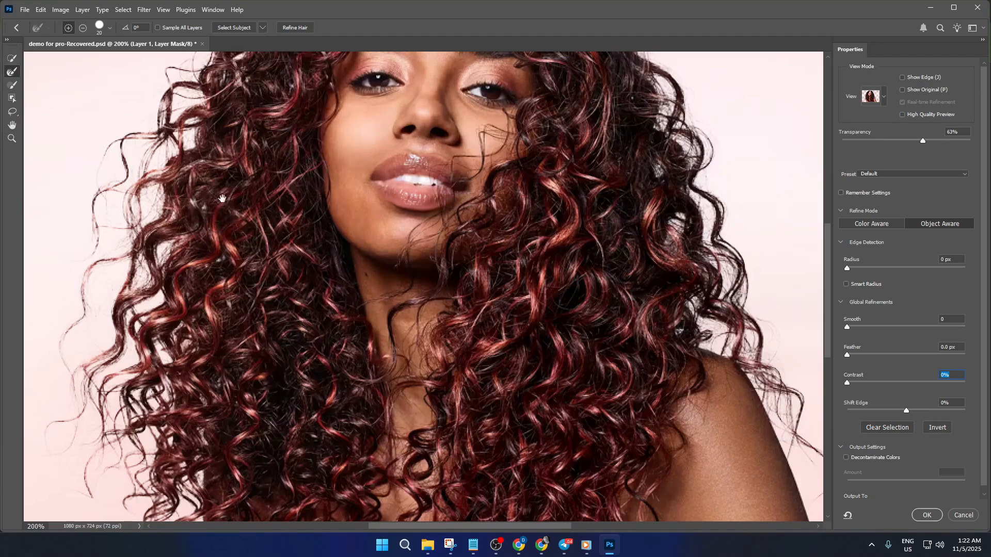
key(space)
drag(221, 202, 273, 303)
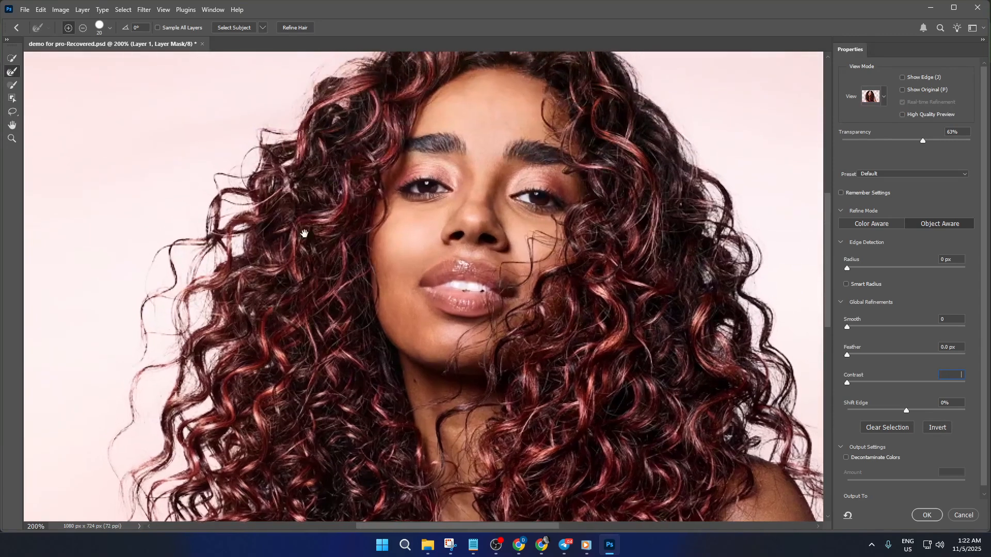
click(344, 106)
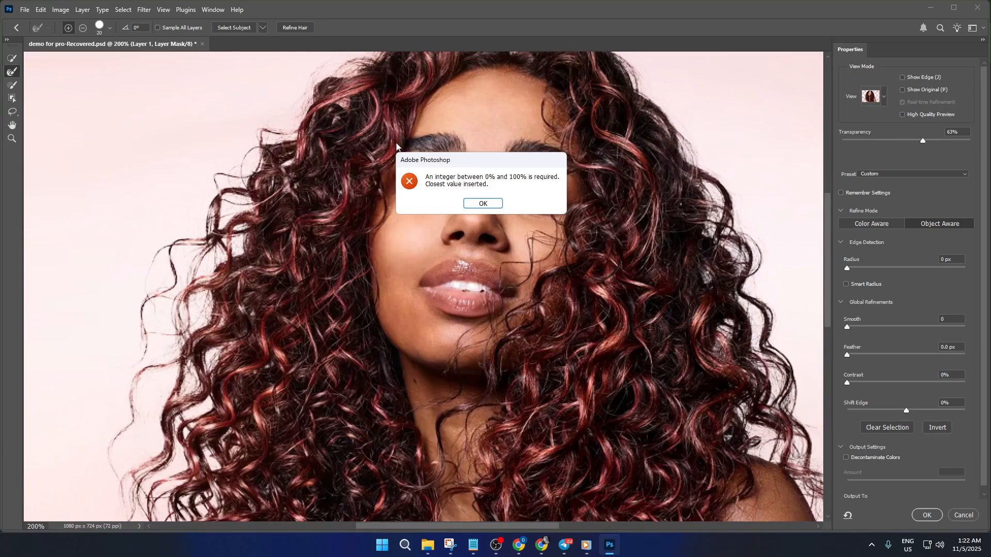
click(499, 202)
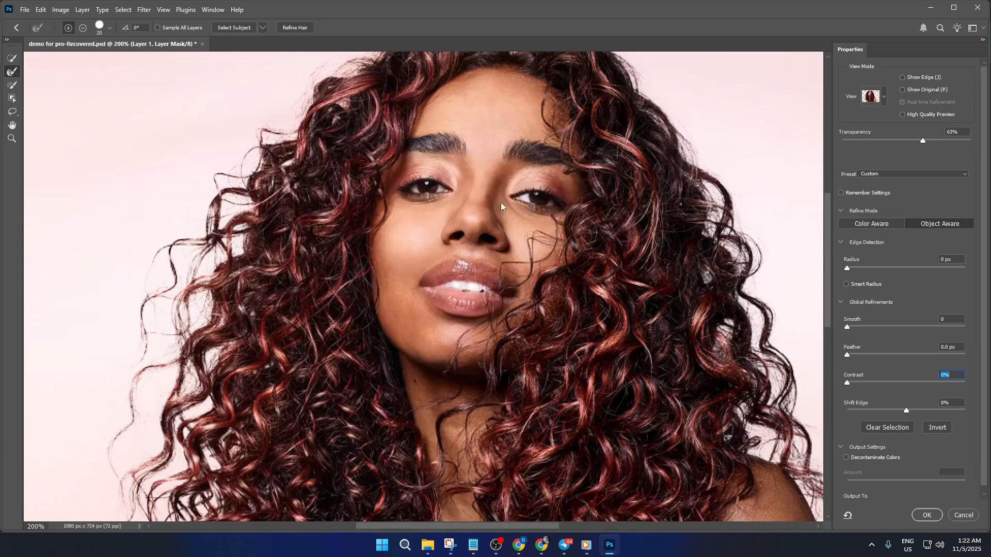